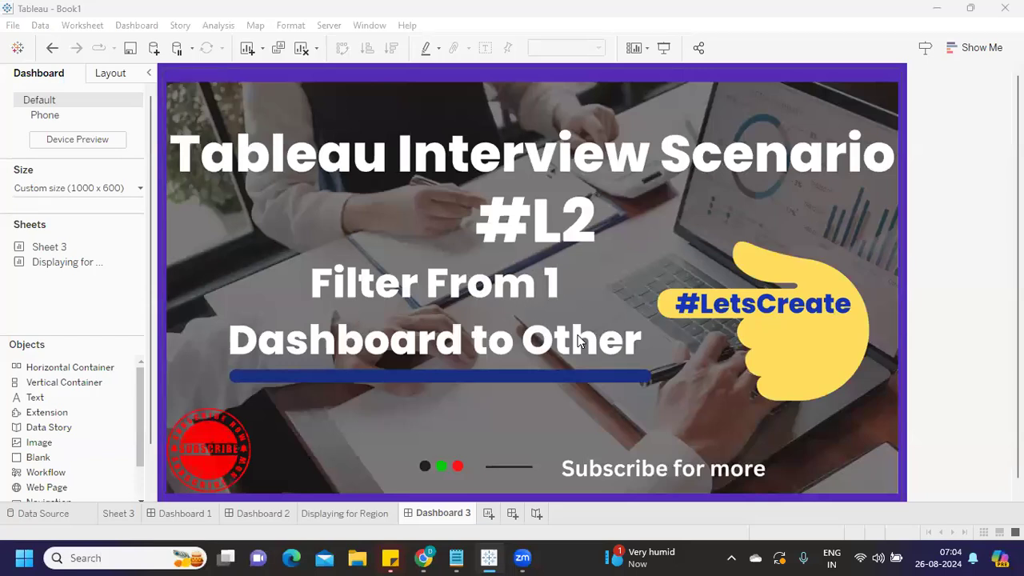
{"action": "left_click", "coordinate": [189, 520]}
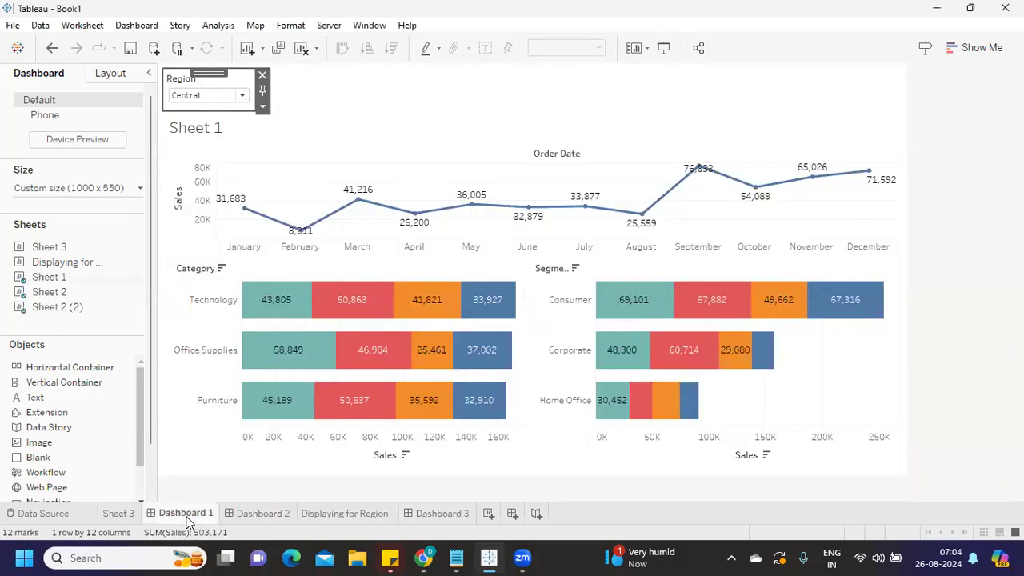
{"action": "left_click", "coordinate": [263, 513]}
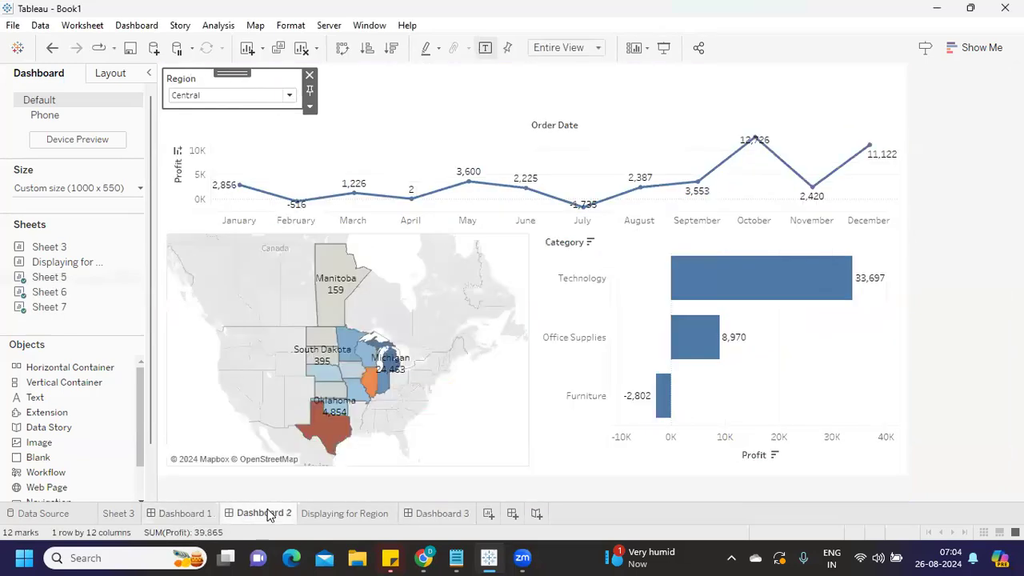
{"action": "left_click", "coordinate": [184, 518]}
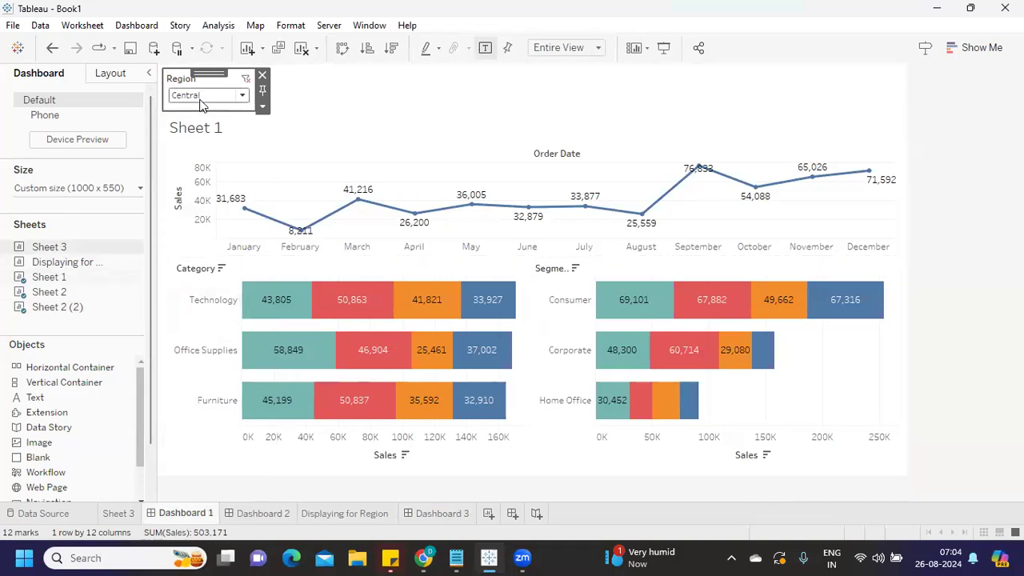
{"action": "left_click", "coordinate": [263, 512]}
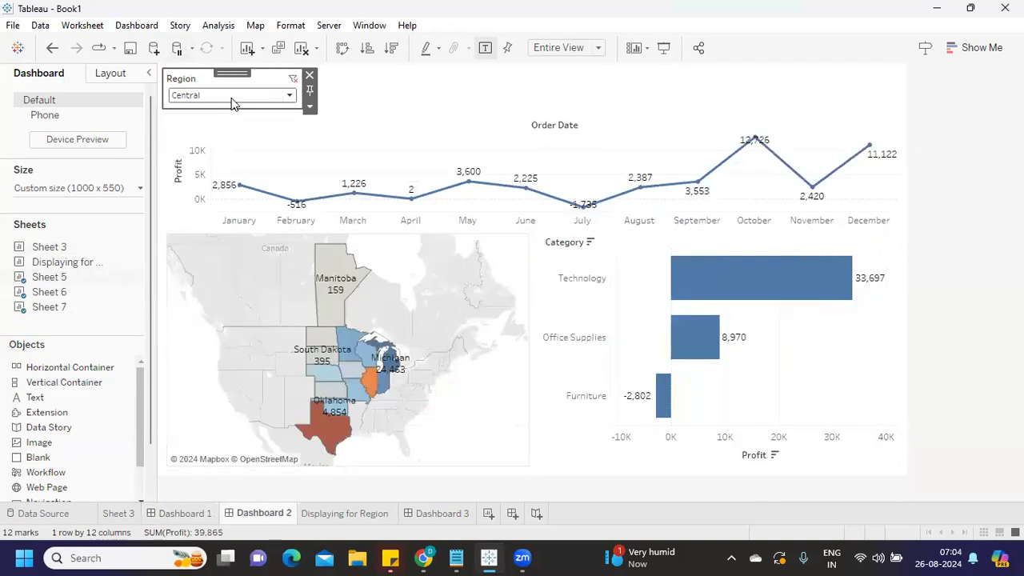
{"action": "left_click", "coordinate": [184, 512]}
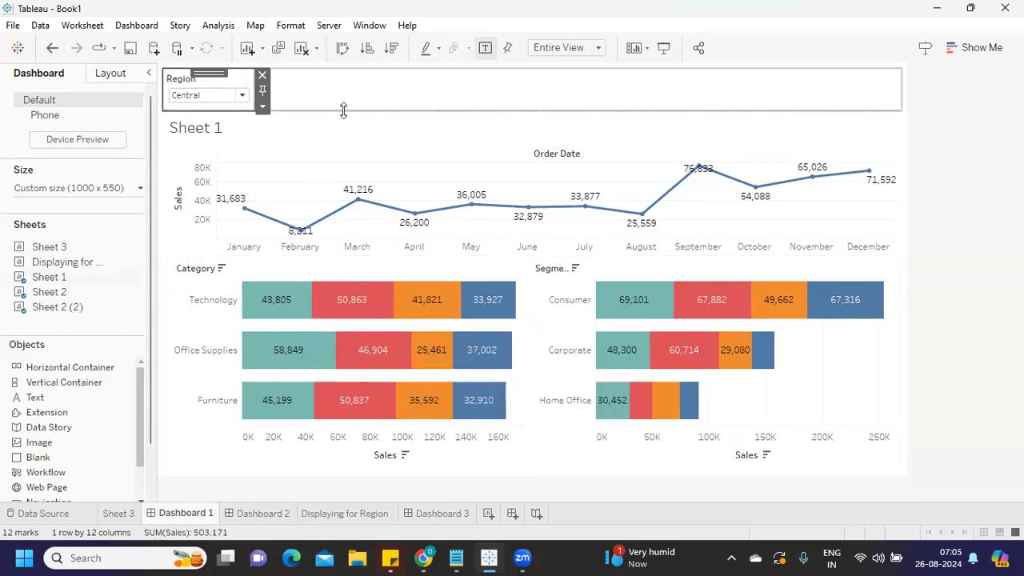
Restrict Dashboard 1's Region filter to East and South and apply it.
{"action": "left_click", "coordinate": [206, 95]}
{"action": "left_click", "coordinate": [179, 110]}
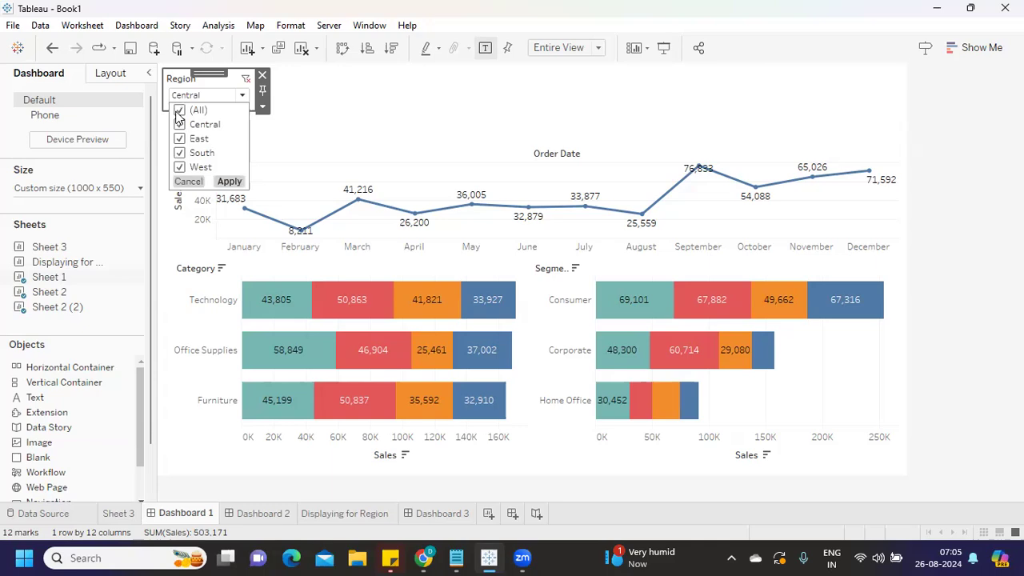
{"action": "left_click", "coordinate": [179, 110]}
{"action": "left_click", "coordinate": [179, 138]}
{"action": "left_click", "coordinate": [229, 182]}
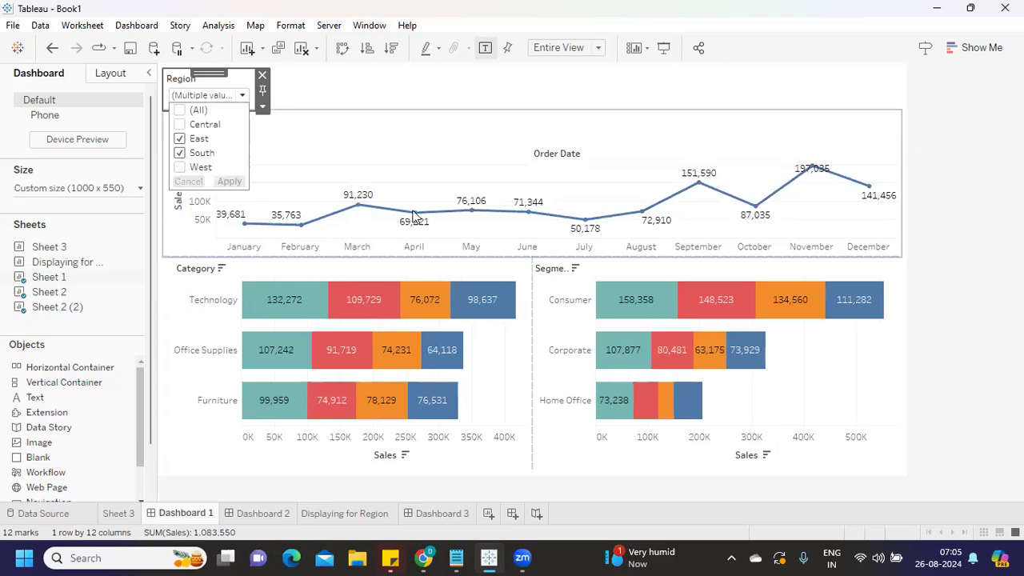
{"action": "left_click", "coordinate": [374, 86]}
{"action": "mouse_move", "coordinate": [200, 84]}
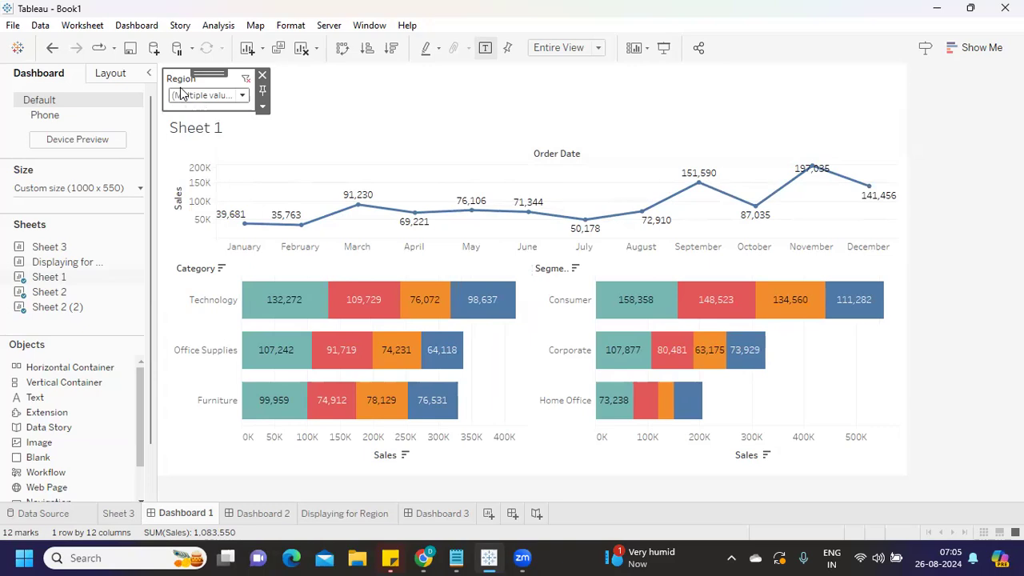
Confirm Dashboard 2's Region filter also lists only East and South.
{"action": "left_click", "coordinate": [247, 512]}
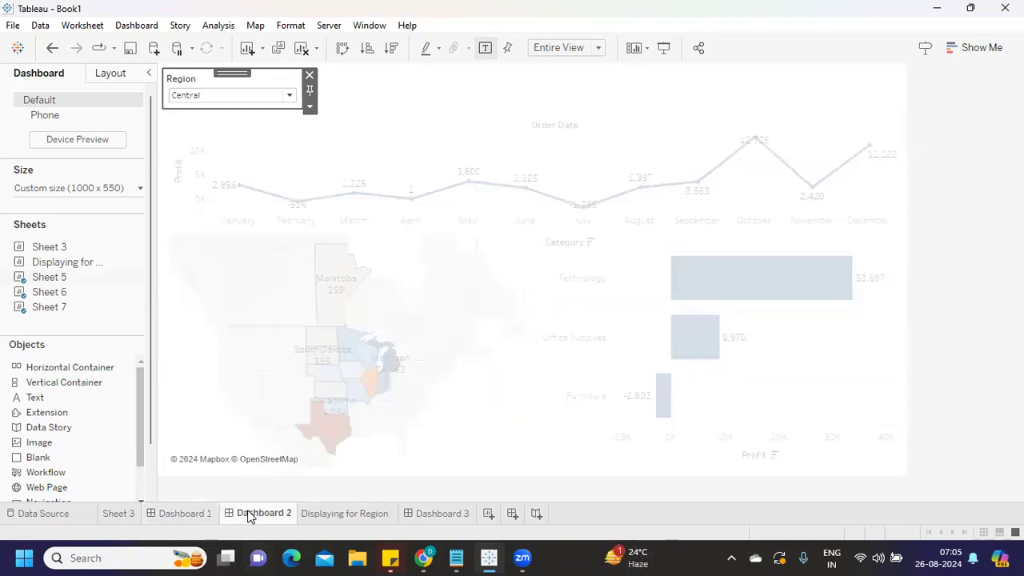
{"action": "left_click", "coordinate": [240, 94]}
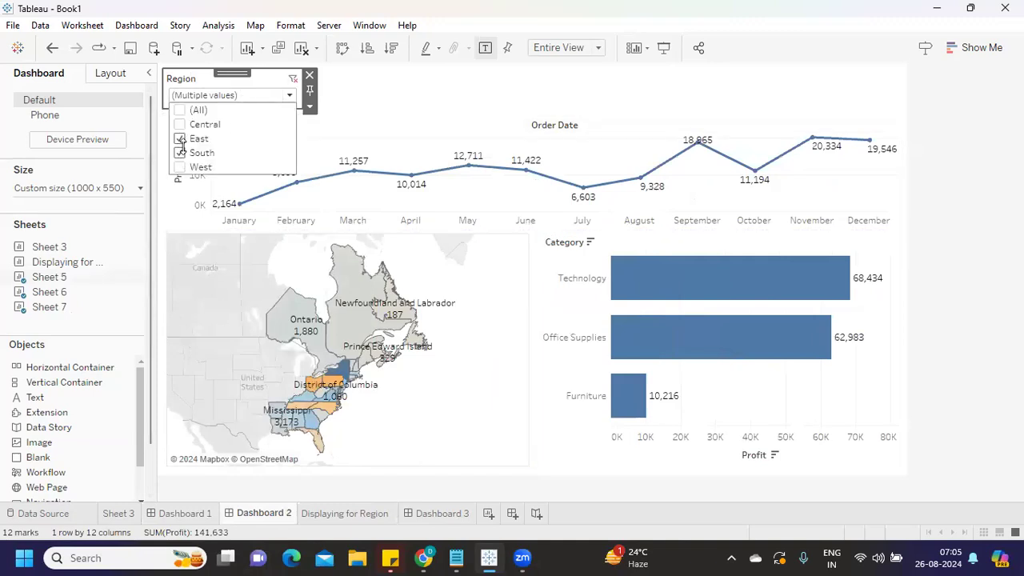
{"action": "left_click", "coordinate": [270, 96]}
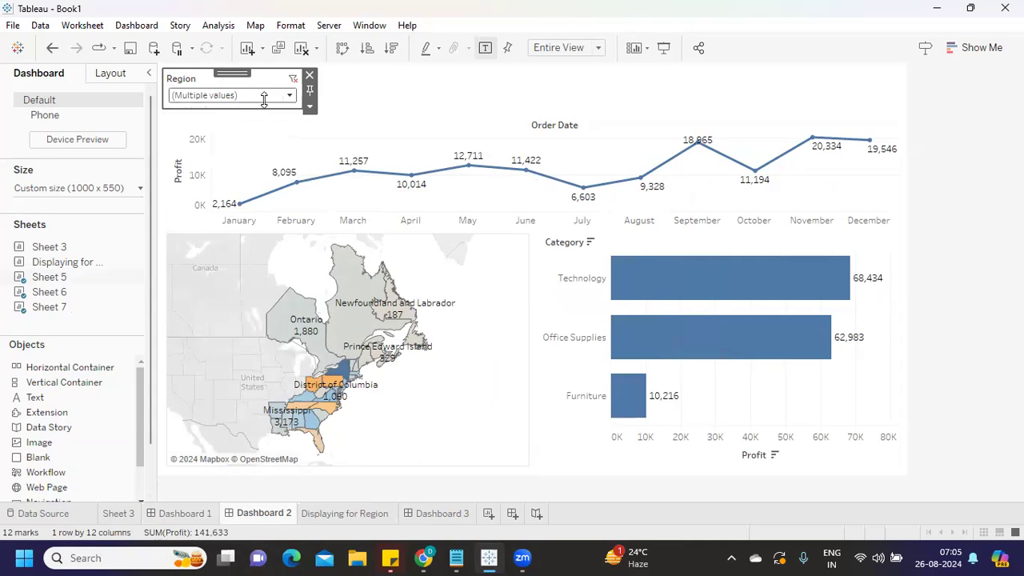
Enable Show Apply Button on Dashboard 2's Region filter card via Customize.
{"action": "left_click", "coordinate": [264, 95]}
{"action": "left_click", "coordinate": [252, 76]}
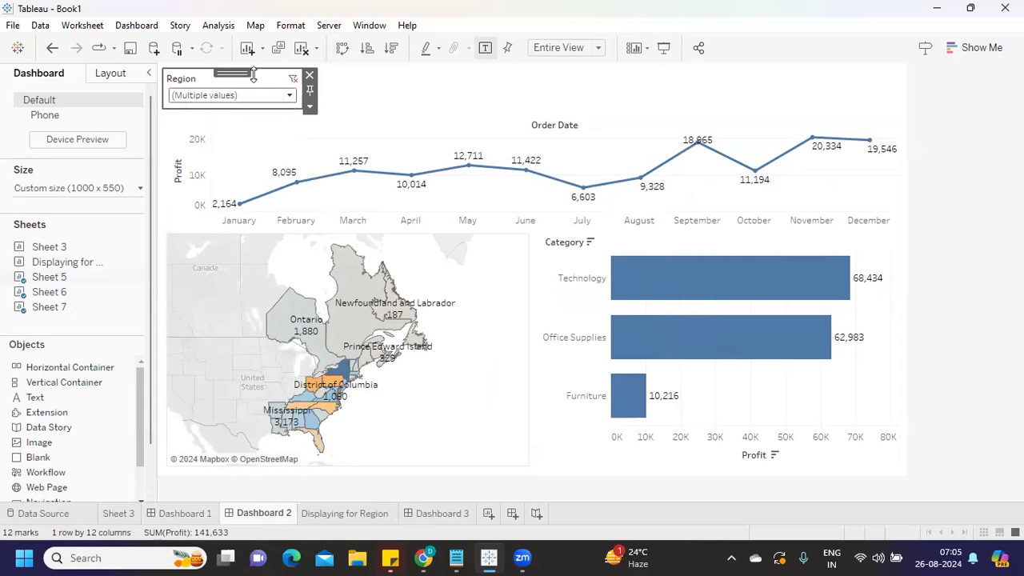
{"action": "left_click", "coordinate": [308, 107]}
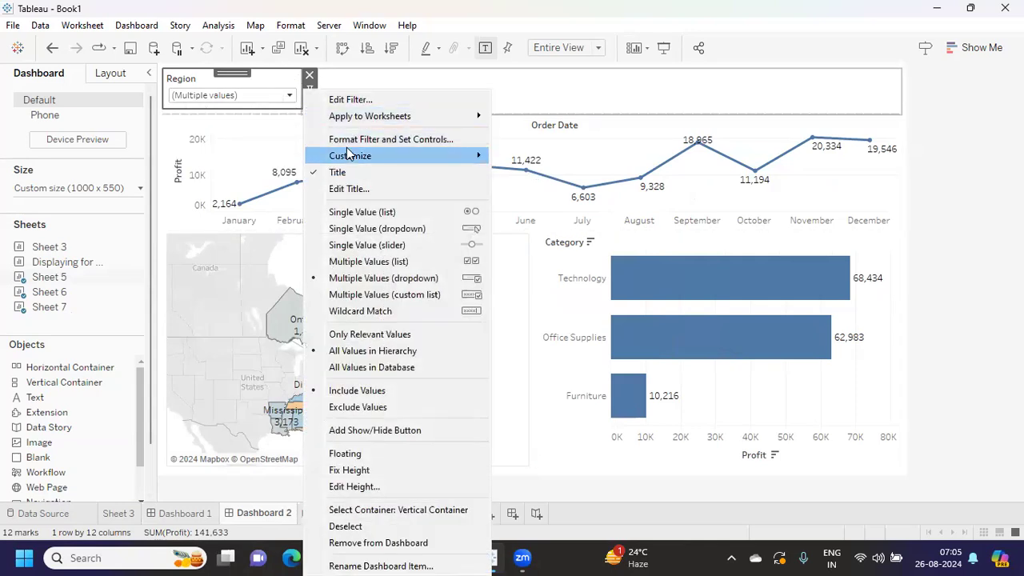
{"action": "mouse_move", "coordinate": [350, 155]}
{"action": "left_click", "coordinate": [562, 246]}
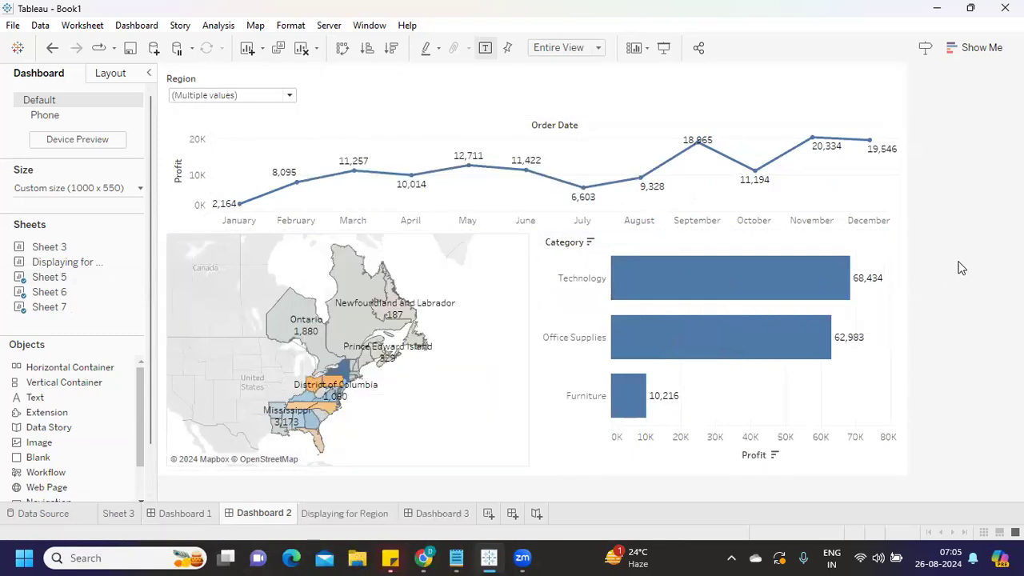
Unhide all of Dashboard 1's worksheets so they appear as tabs.
{"action": "left_click", "coordinate": [185, 512]}
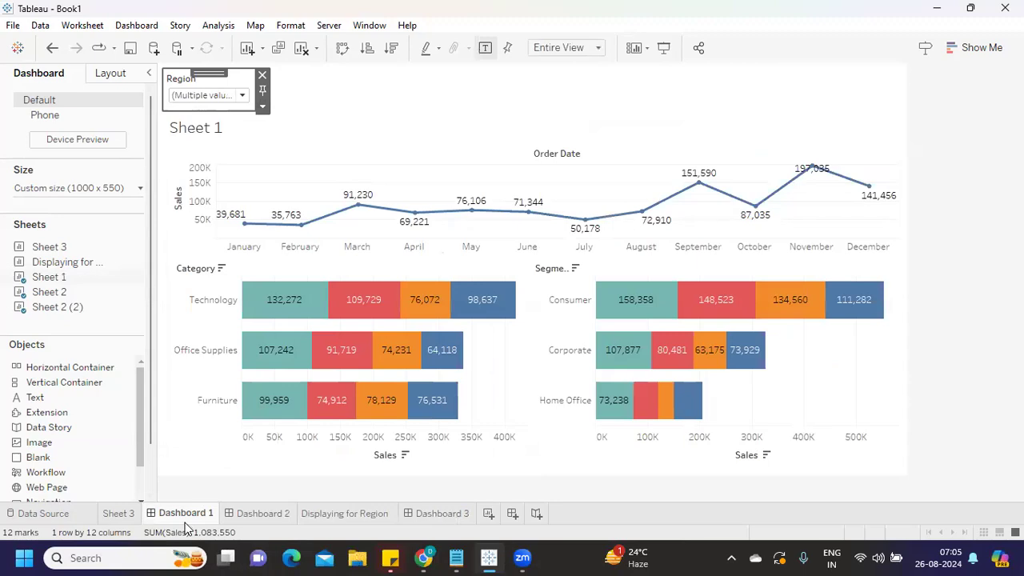
{"action": "right_click", "coordinate": [184, 512]}
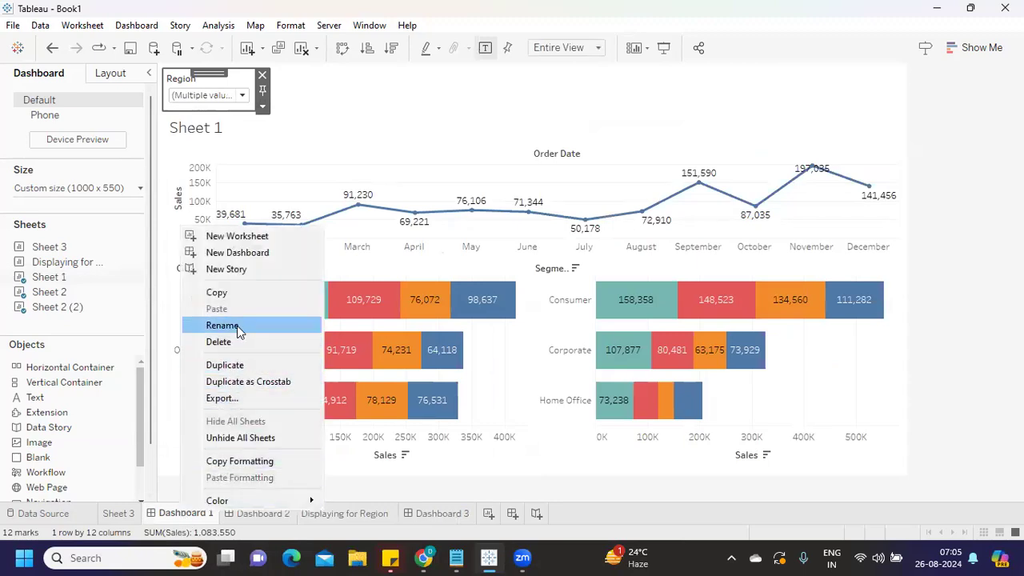
{"action": "left_click", "coordinate": [240, 438]}
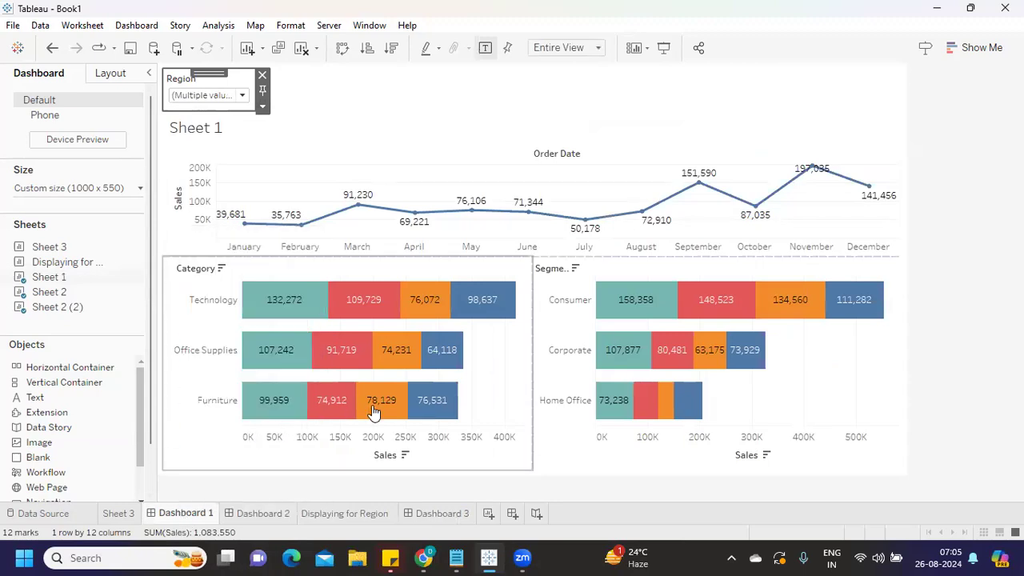
Browse Sheet 1, Sheet 2 and Sheet 2 (2), ending on Sheet 1's monthly sales line.
{"action": "left_click", "coordinate": [240, 514]}
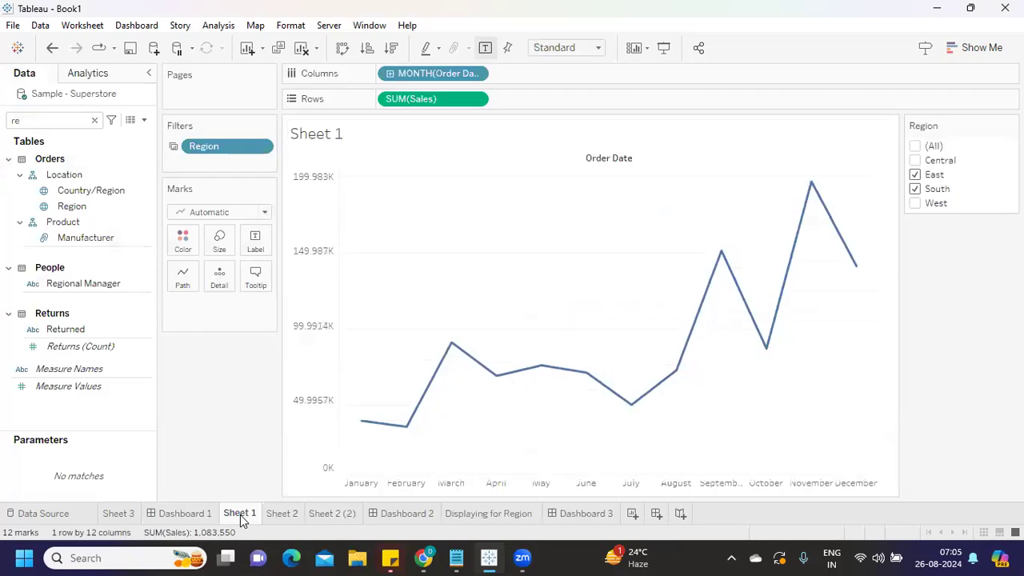
{"action": "left_click", "coordinate": [281, 513]}
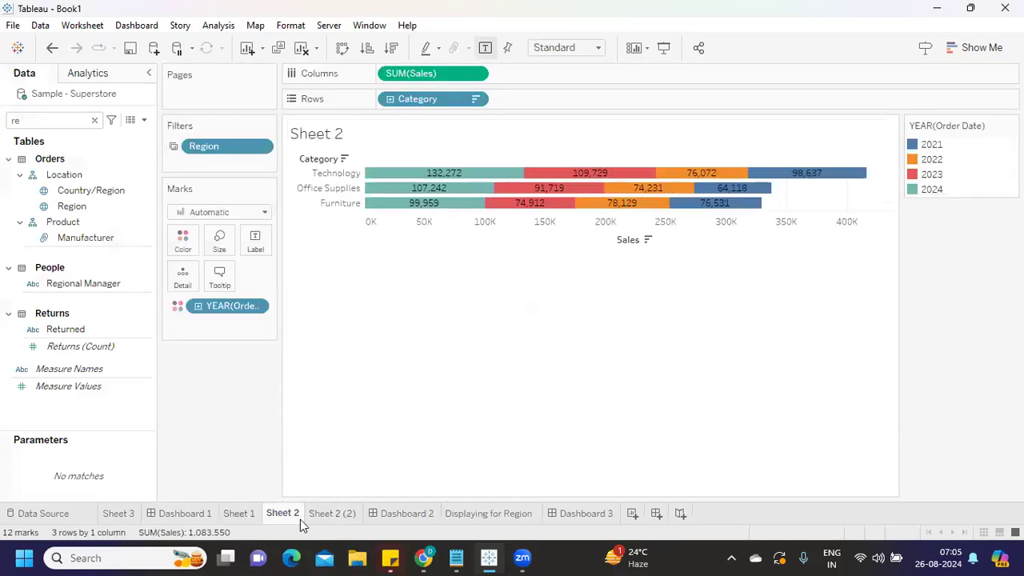
{"action": "left_click", "coordinate": [328, 513]}
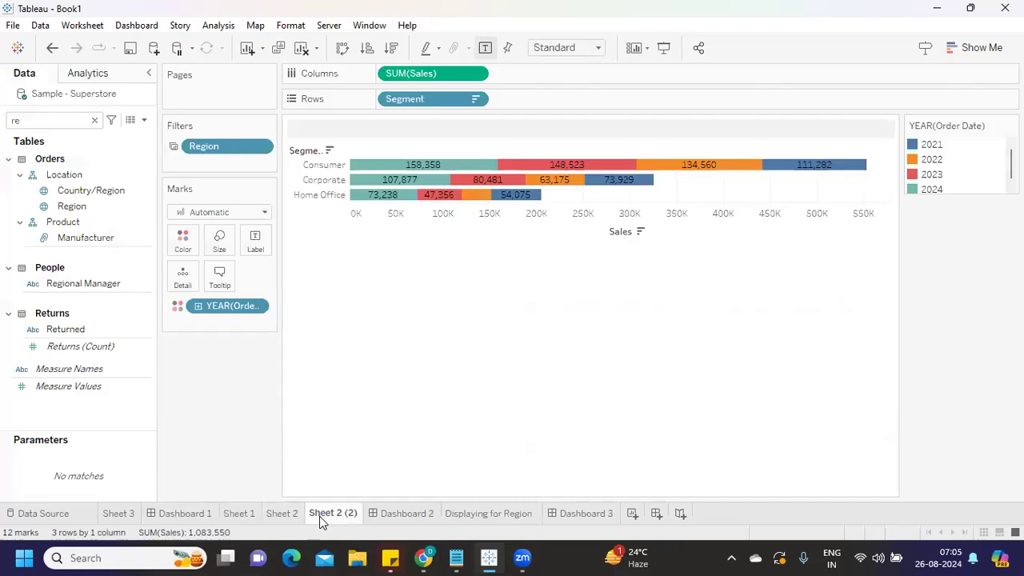
{"action": "left_click", "coordinate": [238, 514]}
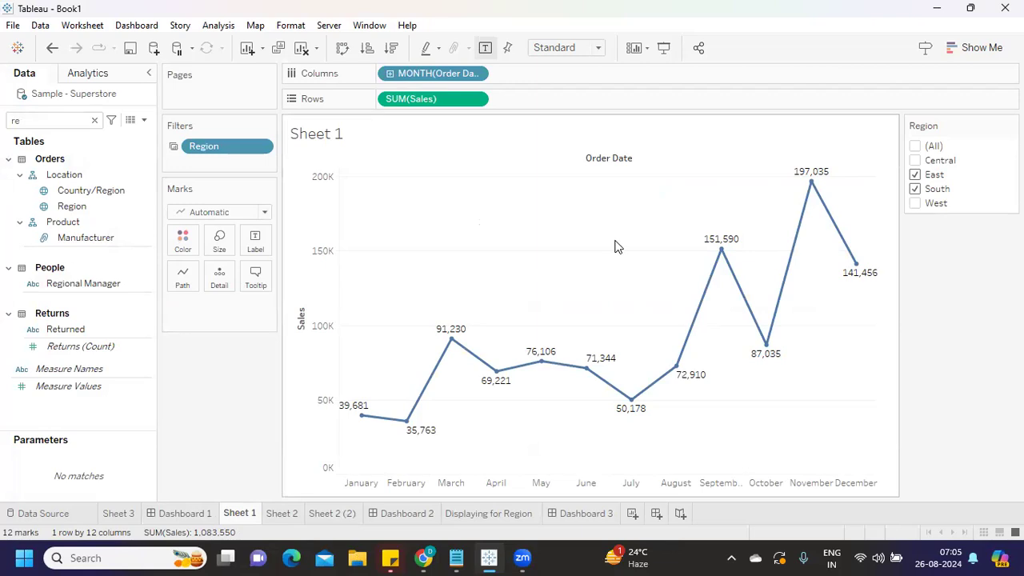
Review Sheet 1's Region filter settings and leave East and South unchanged.
{"action": "left_click", "coordinate": [264, 149]}
{"action": "left_click", "coordinate": [227, 168]}
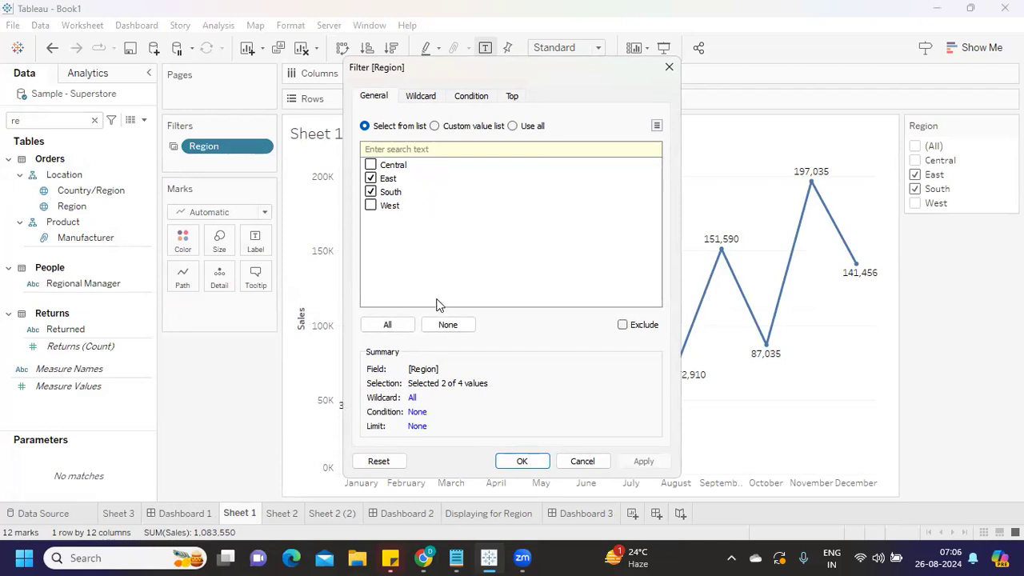
{"action": "left_click", "coordinate": [522, 460]}
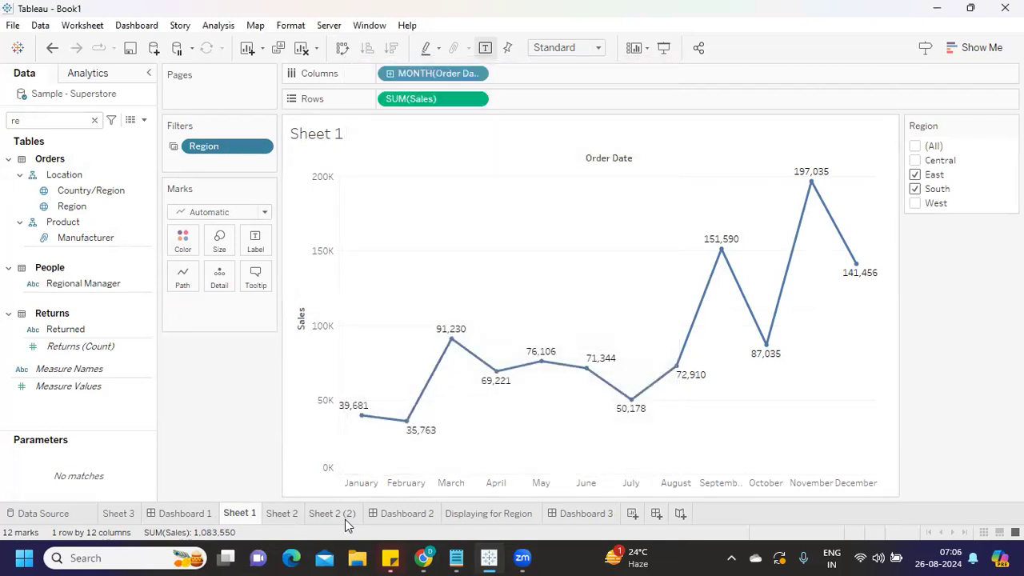
View Sheet 2's category sales, then Sheet 2 (2)'s segment sales breakdown.
{"action": "left_click", "coordinate": [281, 513]}
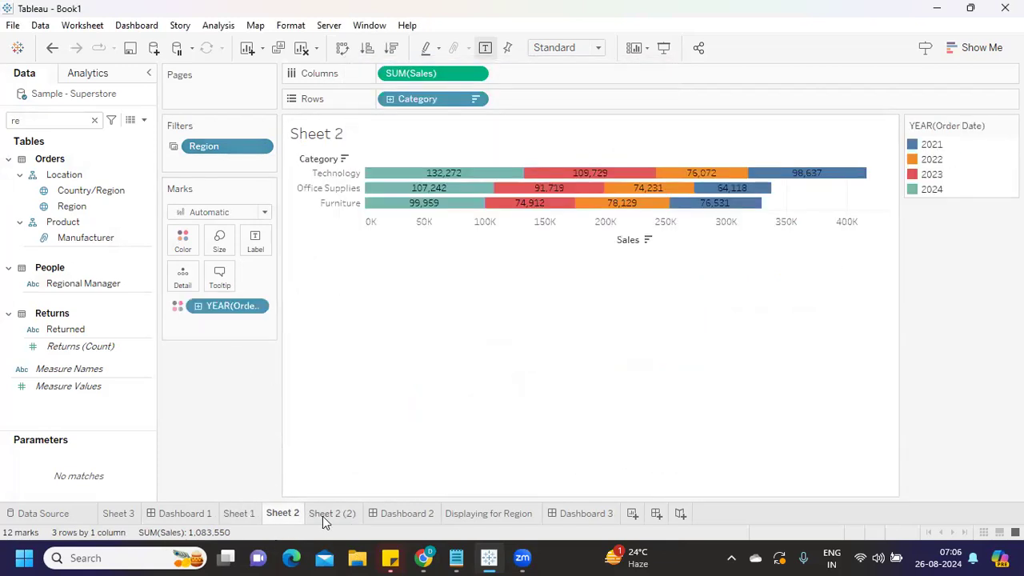
{"action": "left_click", "coordinate": [332, 513]}
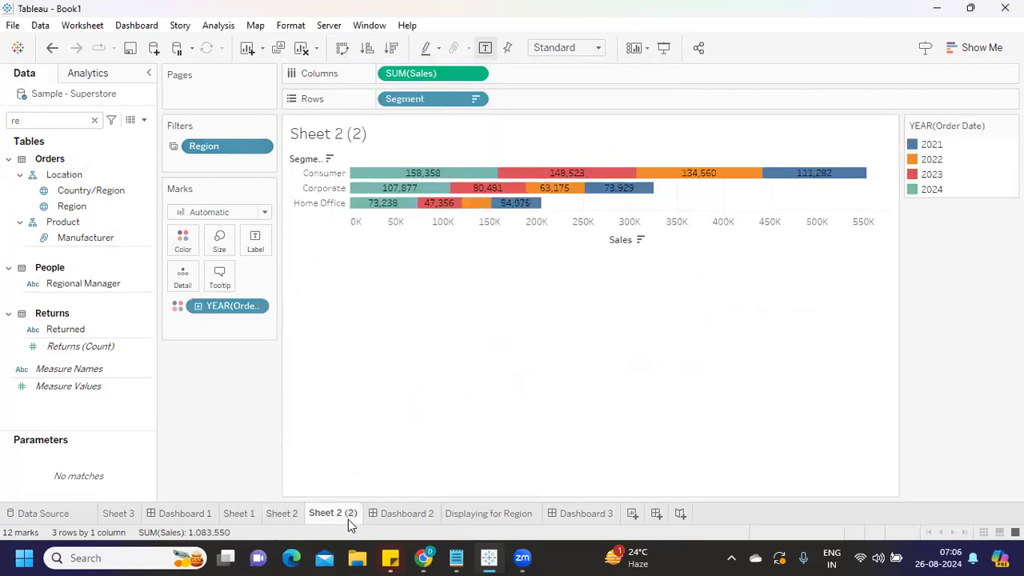
{"action": "left_click", "coordinate": [184, 513]}
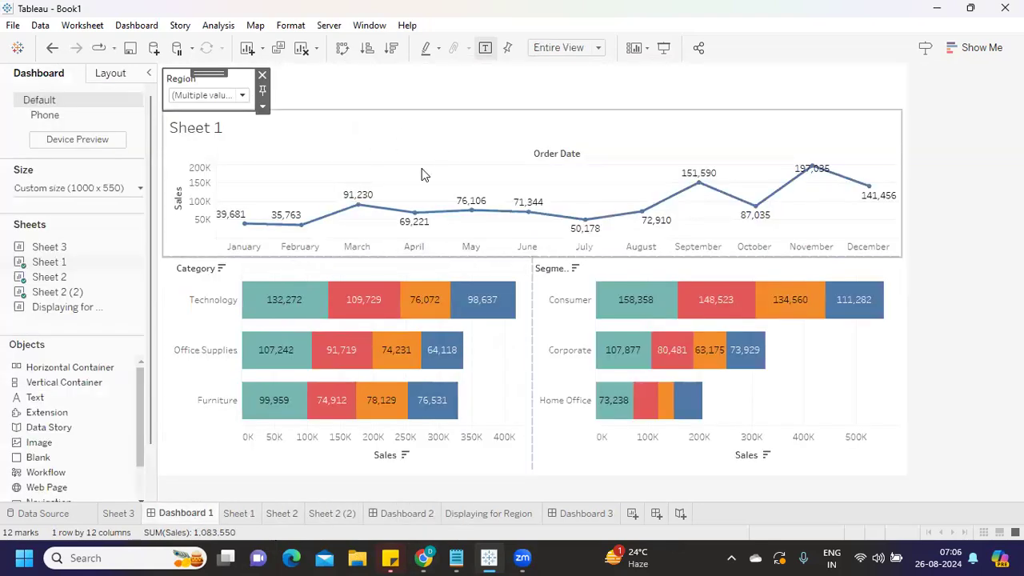
{"action": "left_click", "coordinate": [514, 132]}
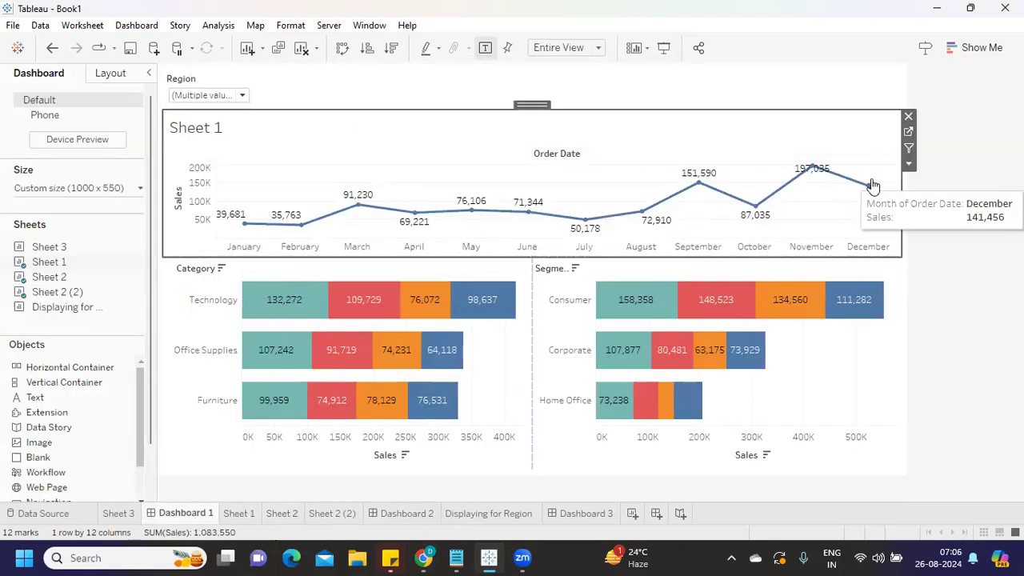
{"action": "left_click", "coordinate": [908, 165]}
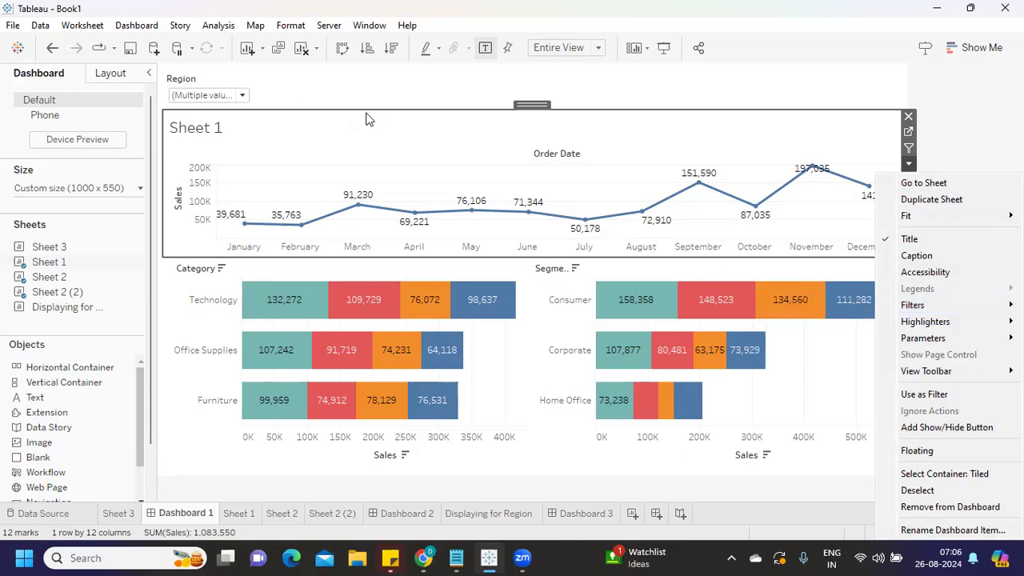
{"action": "left_click", "coordinate": [362, 143]}
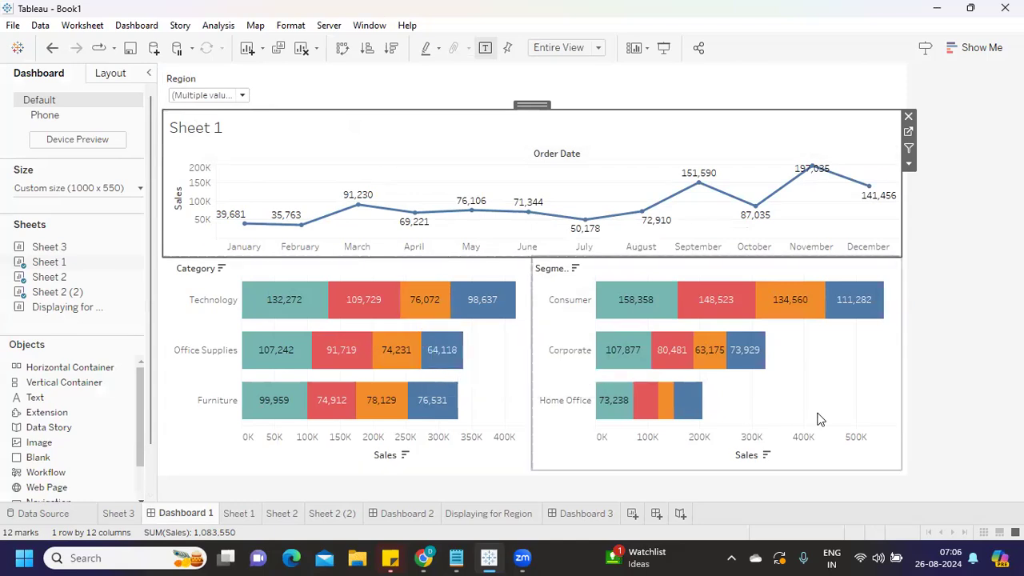
Reset Dashboard 1's Region filter to all, then reapply East and South and view Dashboard 2.
{"action": "left_click", "coordinate": [242, 95]}
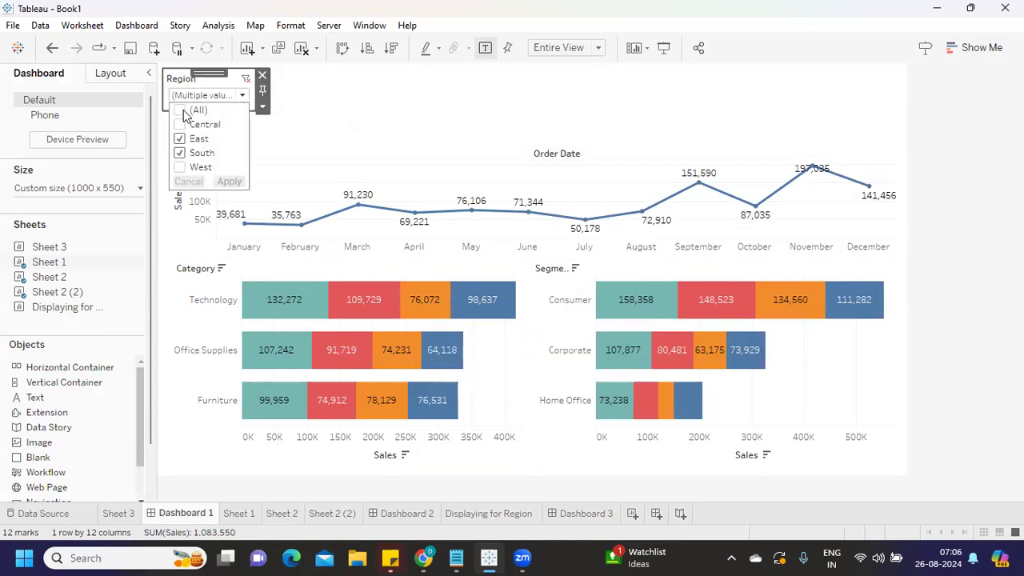
{"action": "left_click", "coordinate": [179, 110]}
{"action": "left_click", "coordinate": [230, 181]}
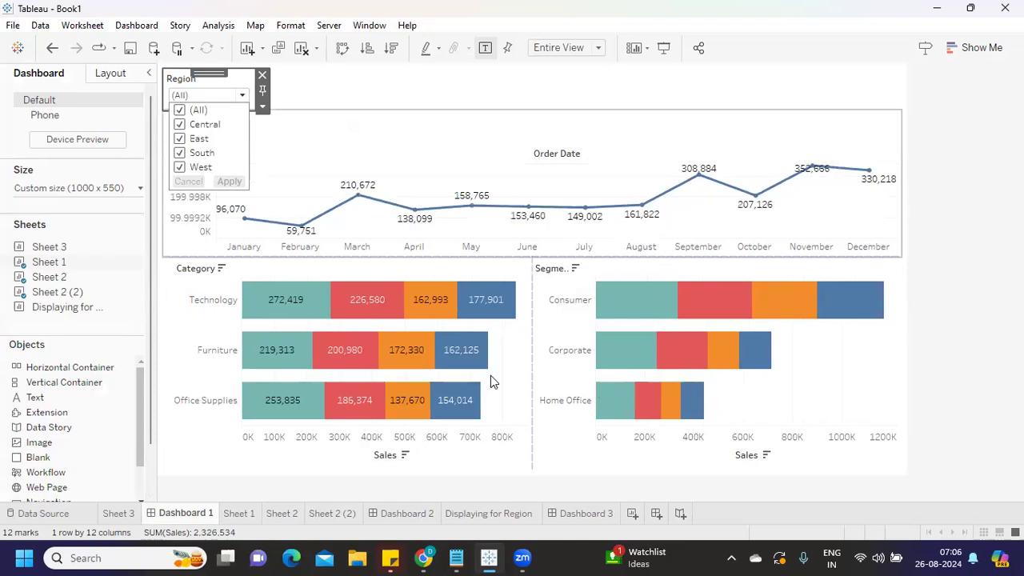
{"action": "left_click", "coordinate": [179, 110]}
{"action": "left_click", "coordinate": [179, 138]}
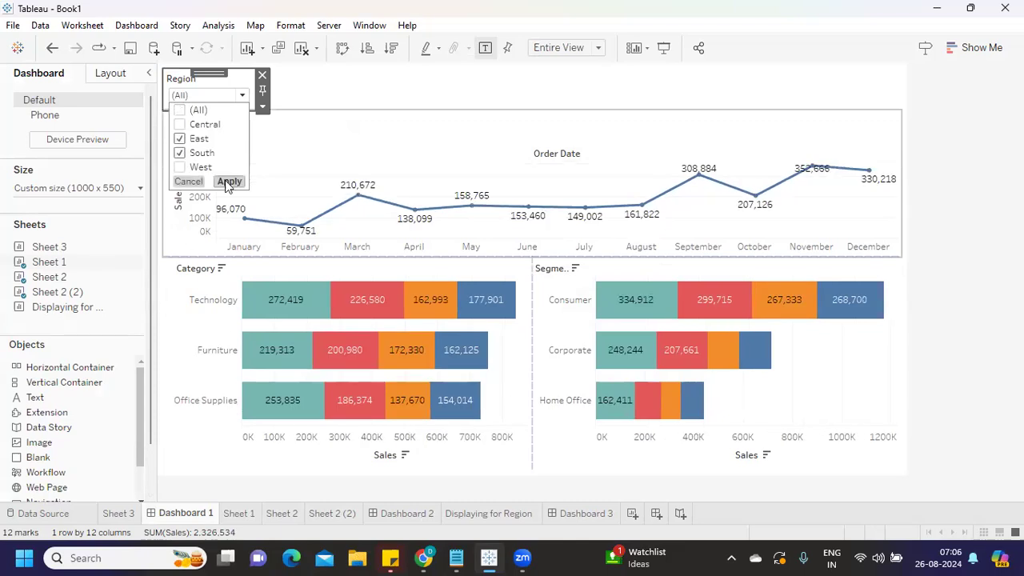
{"action": "left_click", "coordinate": [230, 181]}
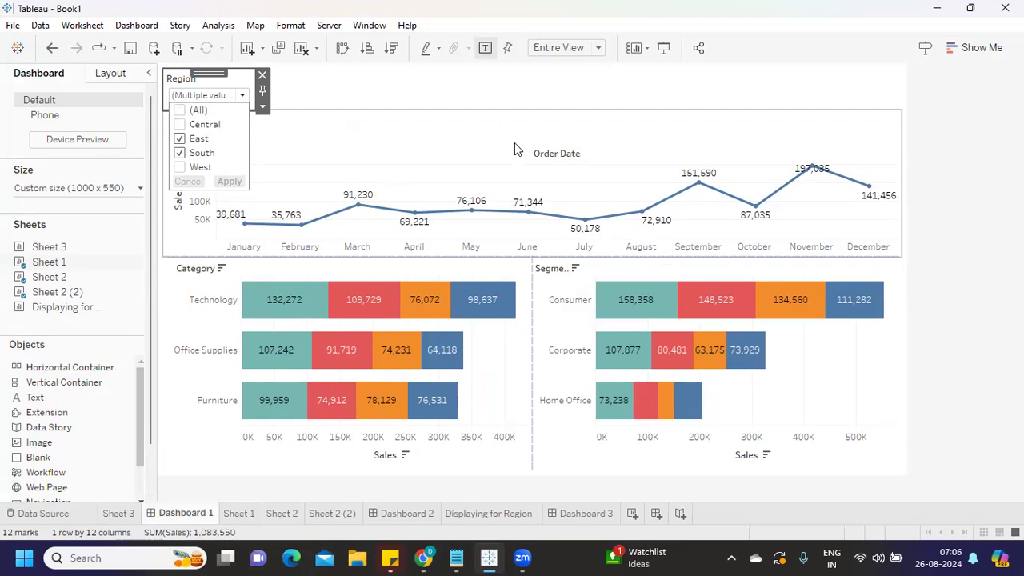
{"action": "left_click", "coordinate": [415, 513]}
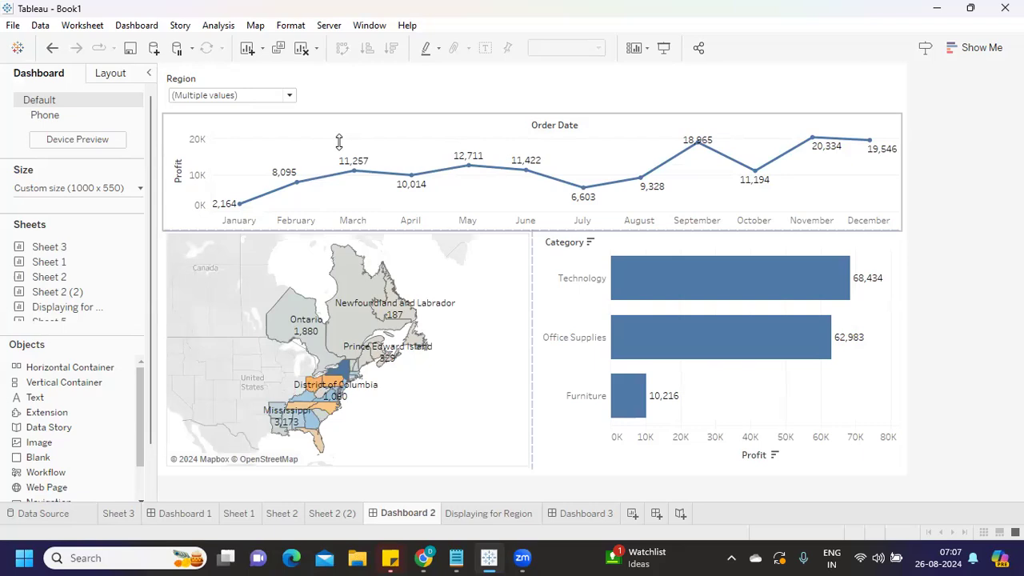
Hide all worksheet tabs used by Dashboard 1.
{"action": "left_click", "coordinate": [472, 144]}
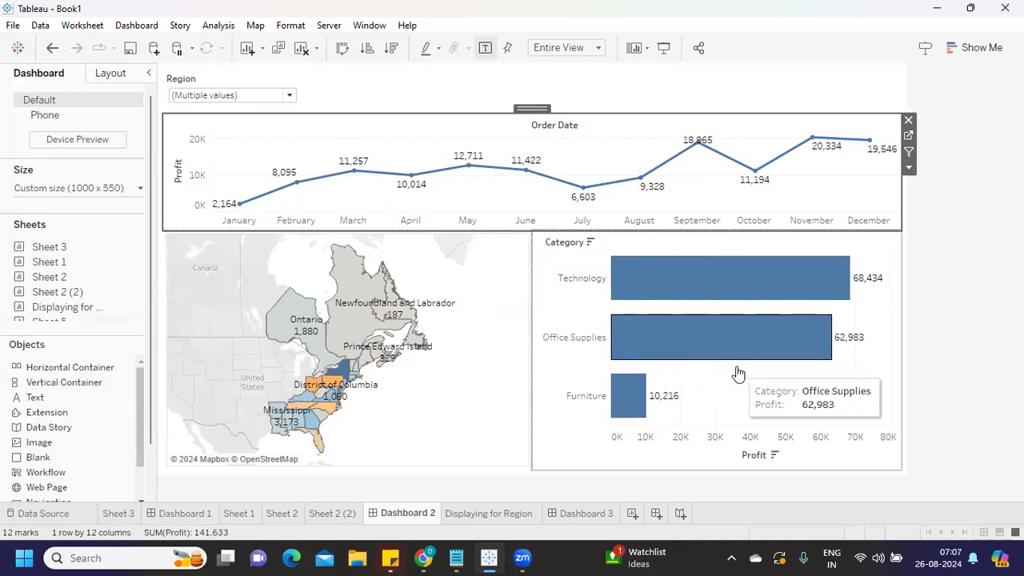
{"action": "mouse_move", "coordinate": [348, 348]}
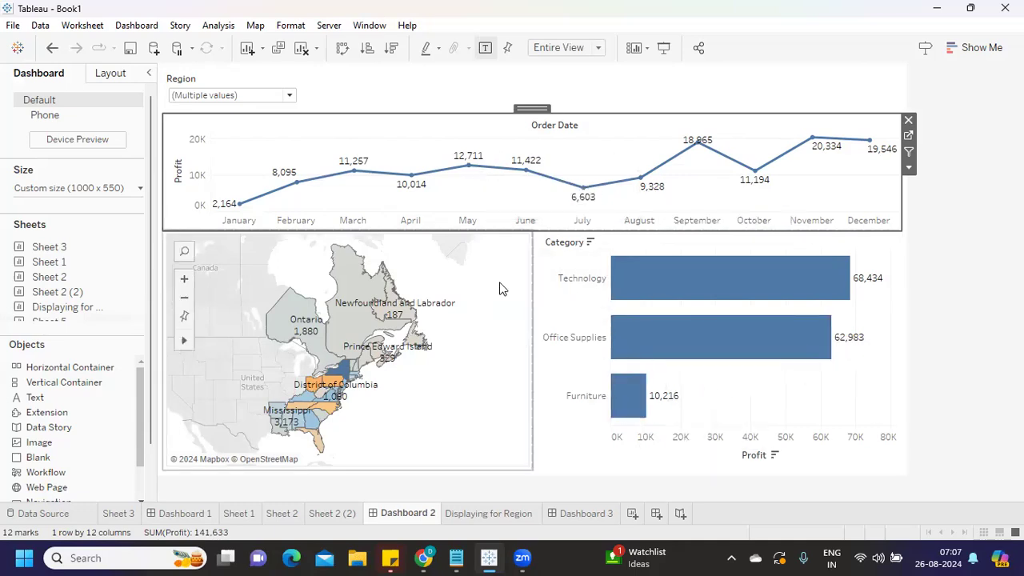
{"action": "left_click", "coordinate": [177, 515]}
{"action": "right_click", "coordinate": [177, 517]}
{"action": "left_click", "coordinate": [215, 440]}
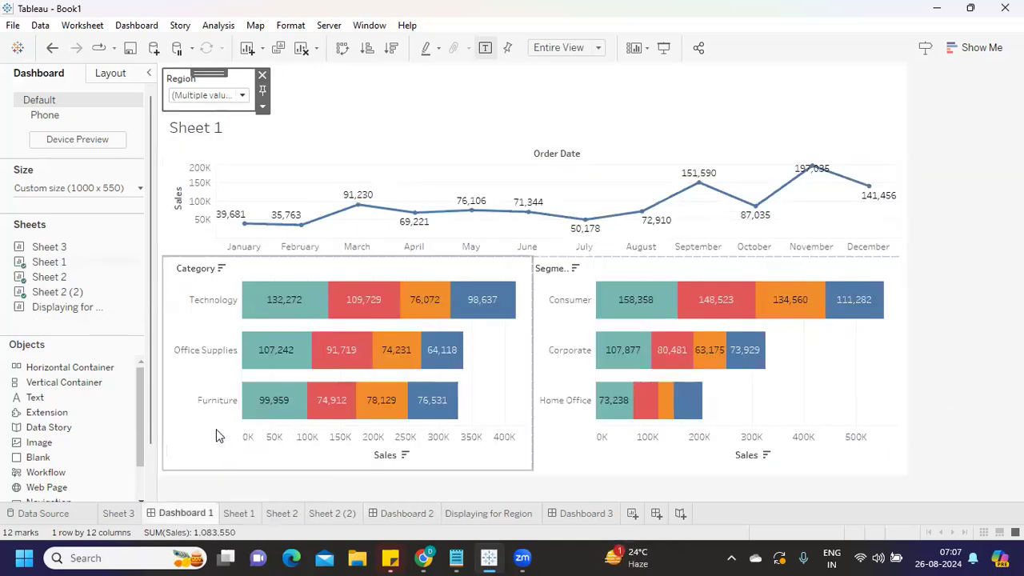
Check Dashboard 2, then return to Dashboard 1 and select the Sheet 1 sales line.
{"action": "left_click", "coordinate": [264, 513]}
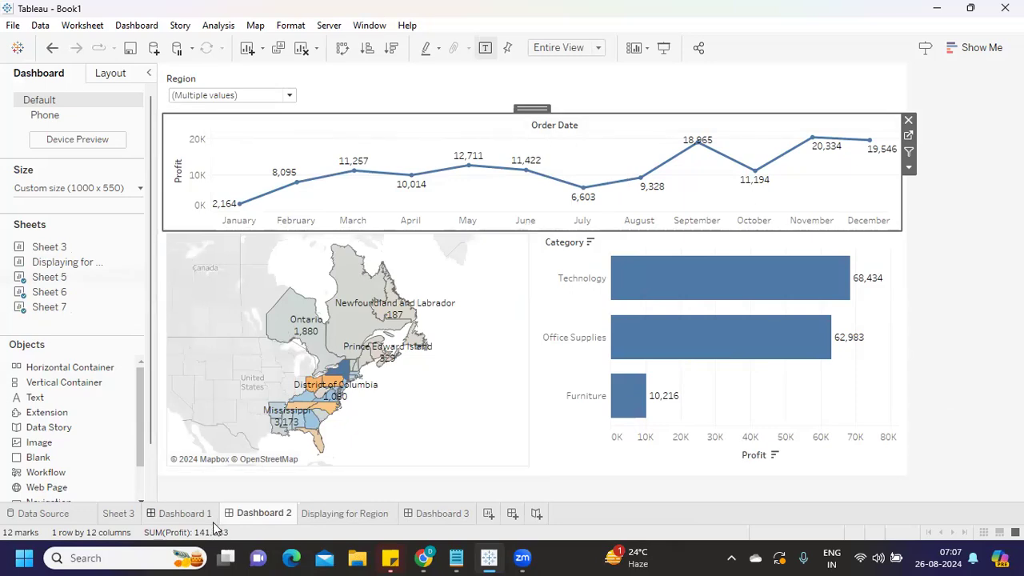
{"action": "left_click", "coordinate": [184, 513]}
{"action": "left_click", "coordinate": [240, 160]}
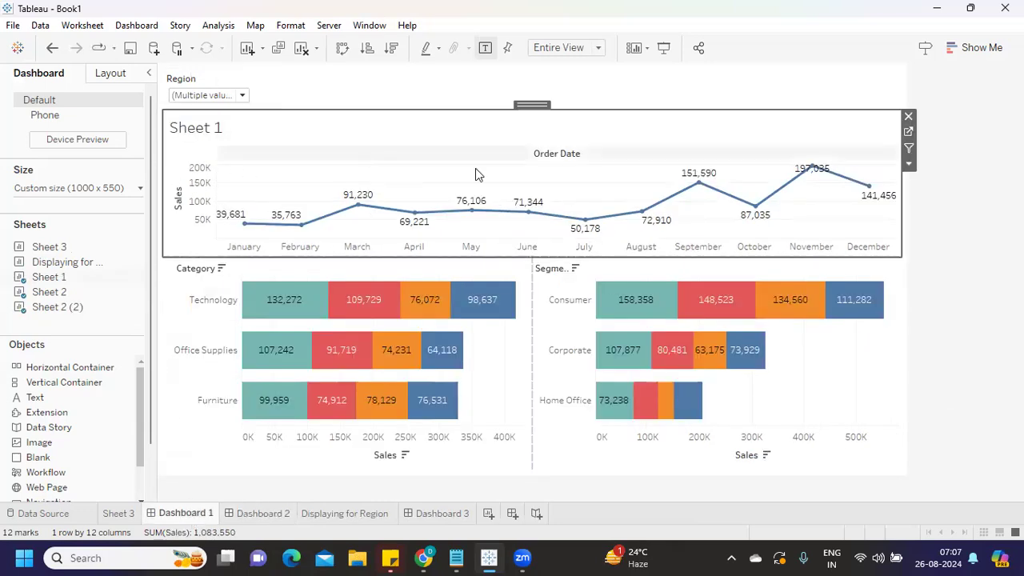
{"action": "left_click", "coordinate": [908, 131]}
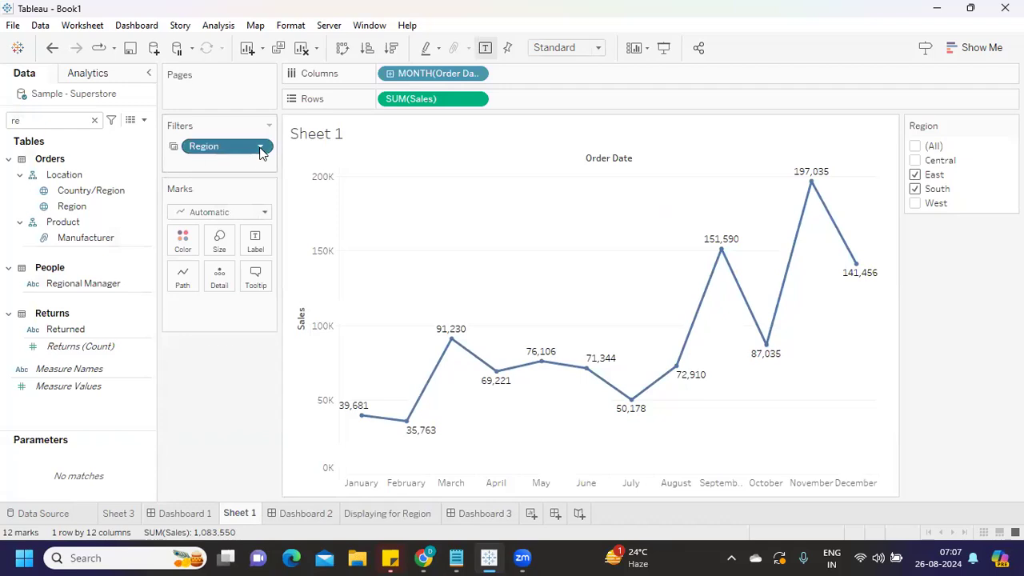
{"action": "left_click", "coordinate": [260, 147]}
{"action": "mouse_move", "coordinate": [248, 237]}
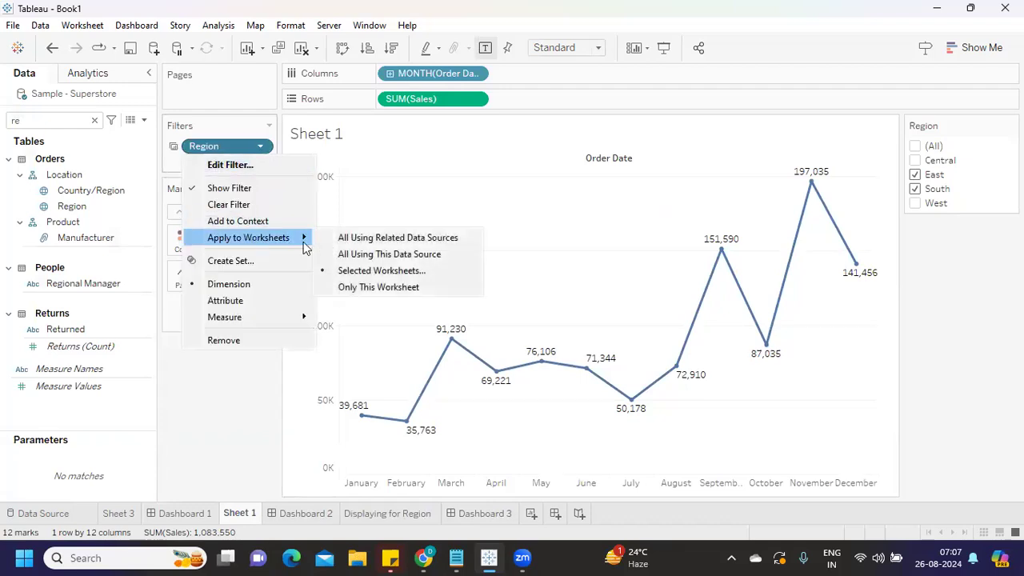
{"action": "left_click", "coordinate": [383, 270]}
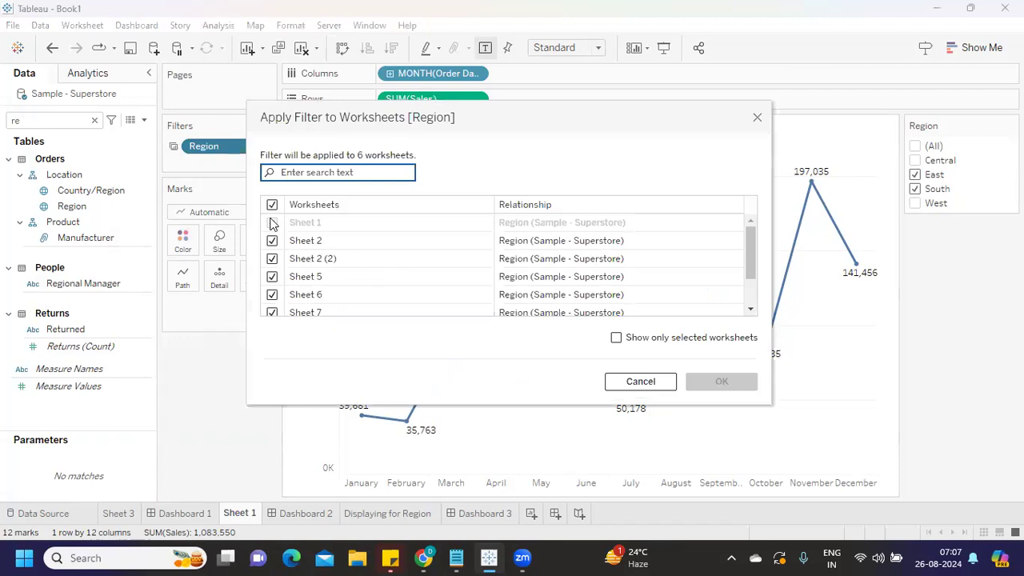
{"action": "scroll", "coordinate": [303, 256], "scroll_direction": "down", "scroll_amount": 2}
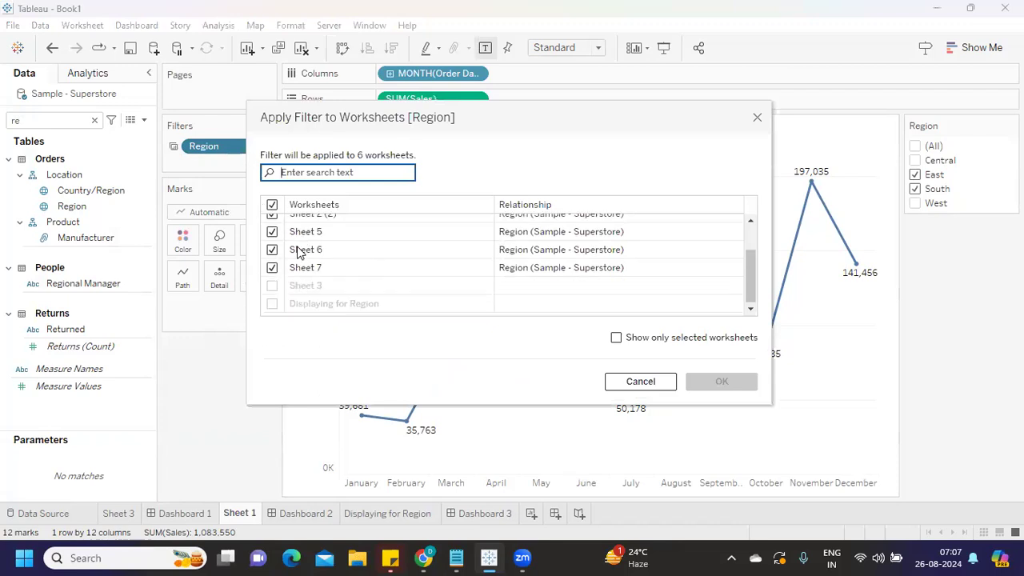
{"action": "scroll", "coordinate": [303, 247], "scroll_direction": "up", "scroll_amount": 2}
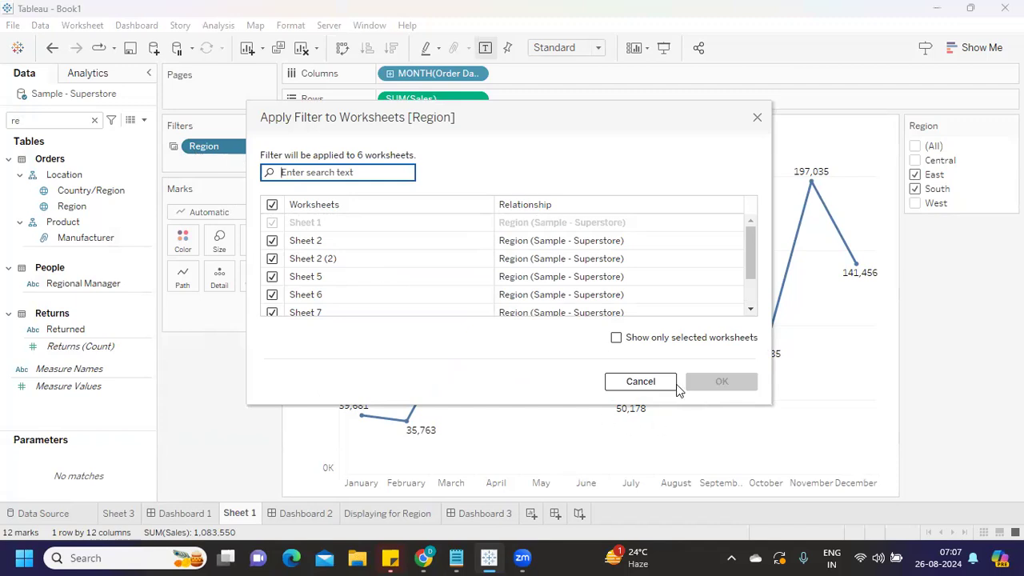
{"action": "left_click", "coordinate": [652, 380]}
Inspect chart options for Dashboard 1's sales line and Dashboard 2's profit line.
{"action": "left_click", "coordinate": [184, 513]}
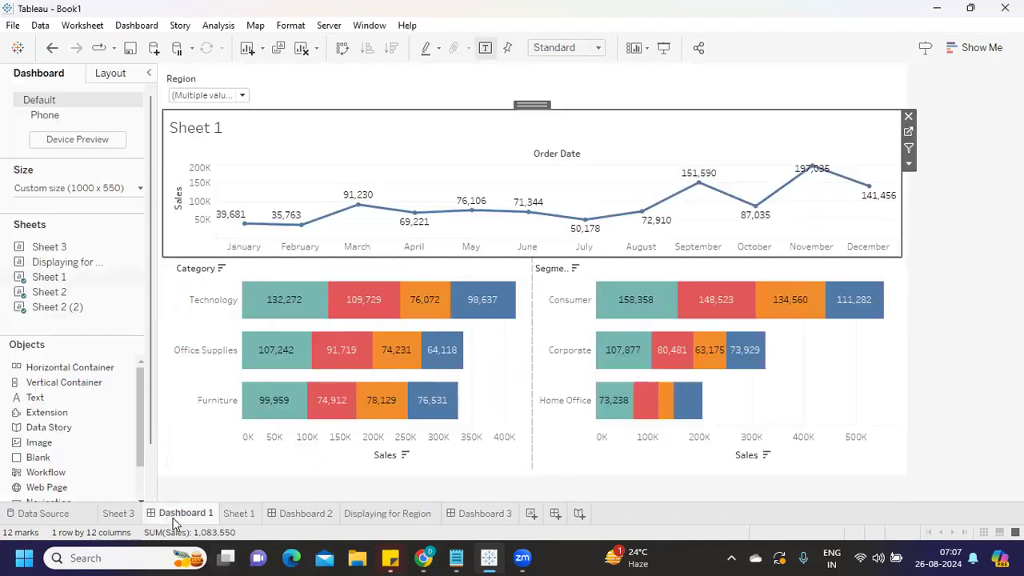
{"action": "left_click", "coordinate": [532, 184]}
{"action": "left_click", "coordinate": [908, 166]}
{"action": "mouse_move", "coordinate": [924, 321]}
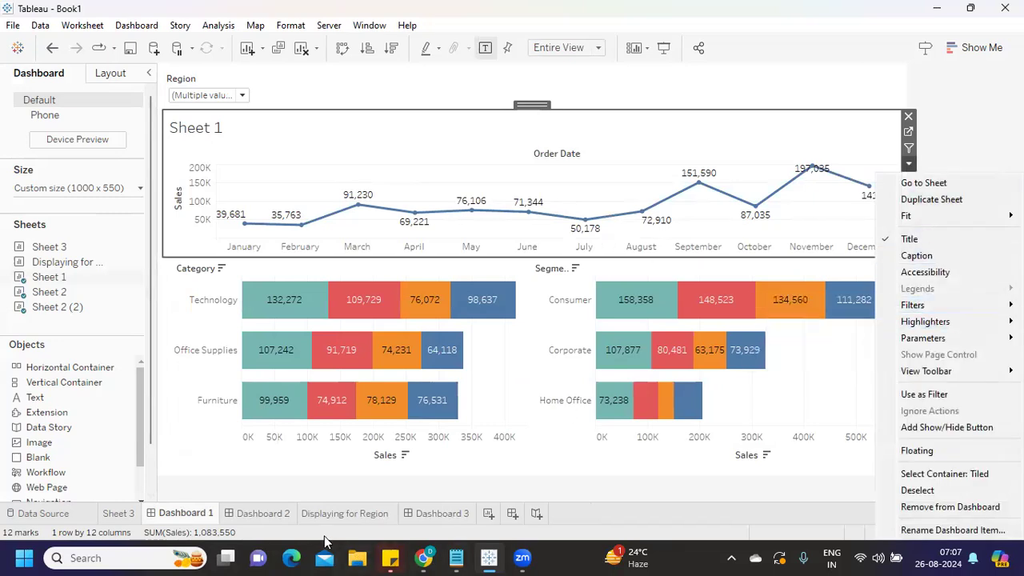
{"action": "left_click", "coordinate": [280, 524]}
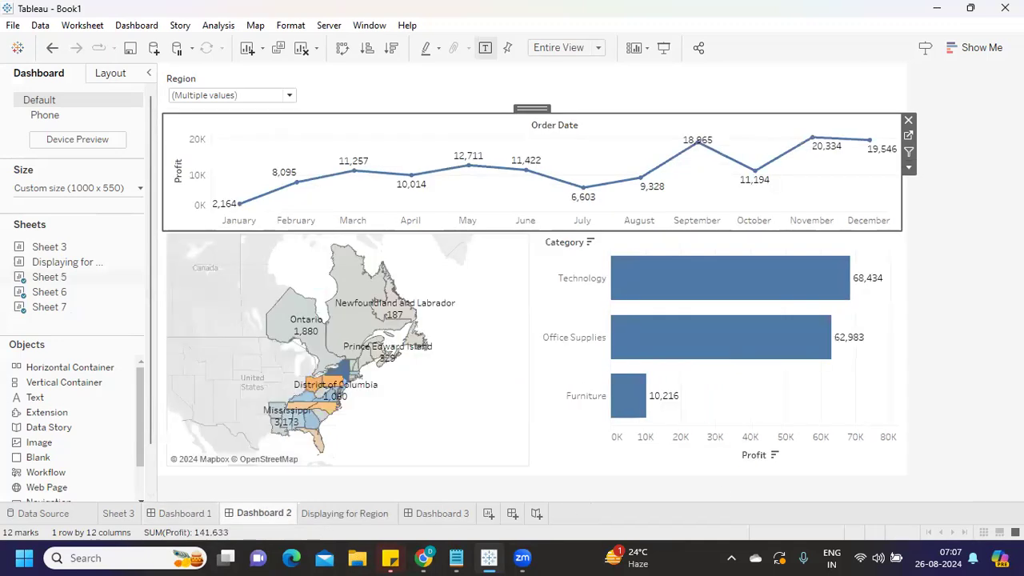
{"action": "left_click", "coordinate": [911, 170]}
{"action": "mouse_move", "coordinate": [912, 308]}
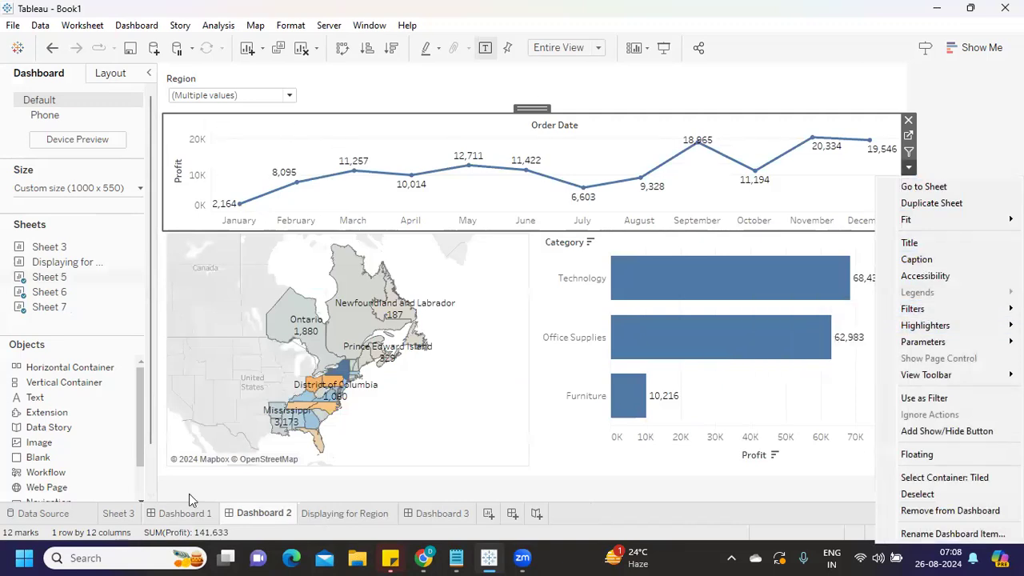
Filter Dashboard 2's Region to South only and verify Dashboard 1 follows.
{"action": "left_click", "coordinate": [238, 95]}
{"action": "left_click", "coordinate": [179, 137]}
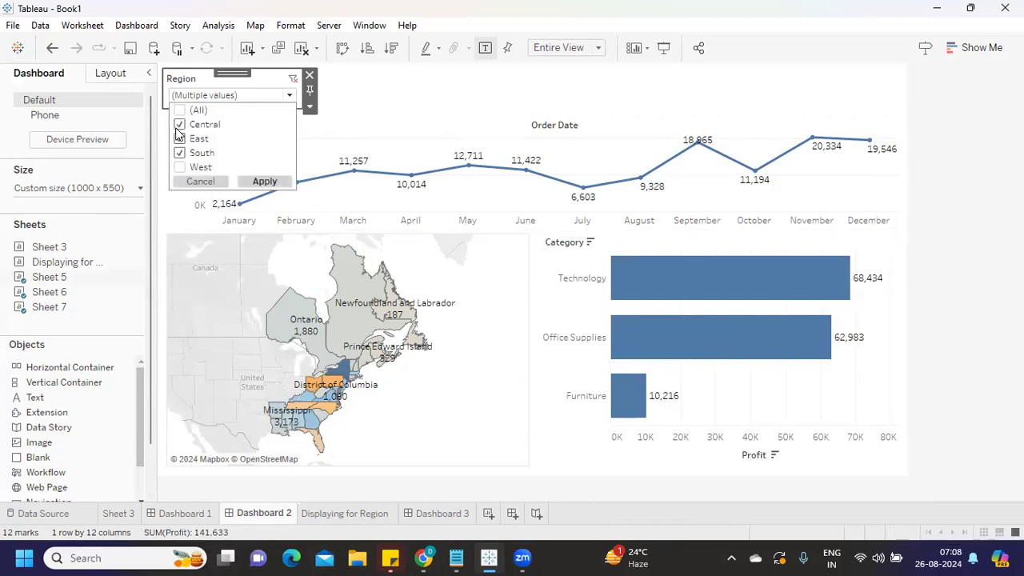
{"action": "left_click", "coordinate": [265, 181]}
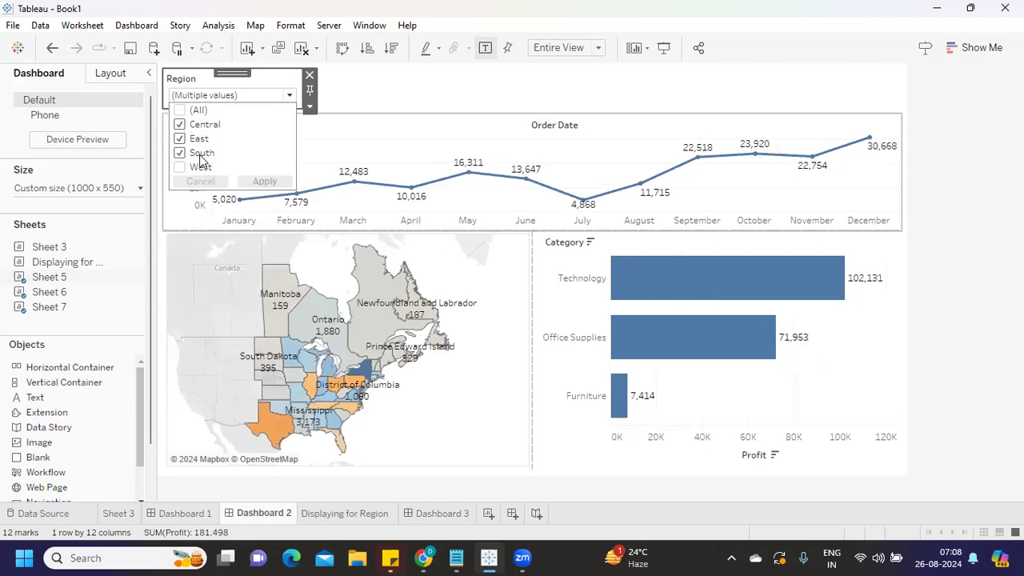
{"action": "left_click", "coordinate": [179, 109]}
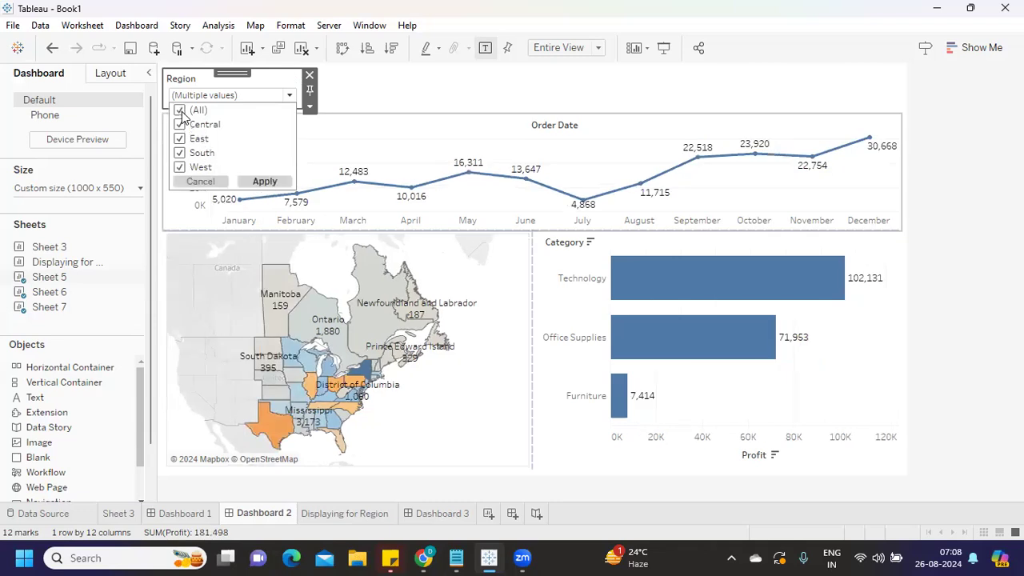
{"action": "left_click", "coordinate": [179, 152]}
{"action": "left_click", "coordinate": [264, 180]}
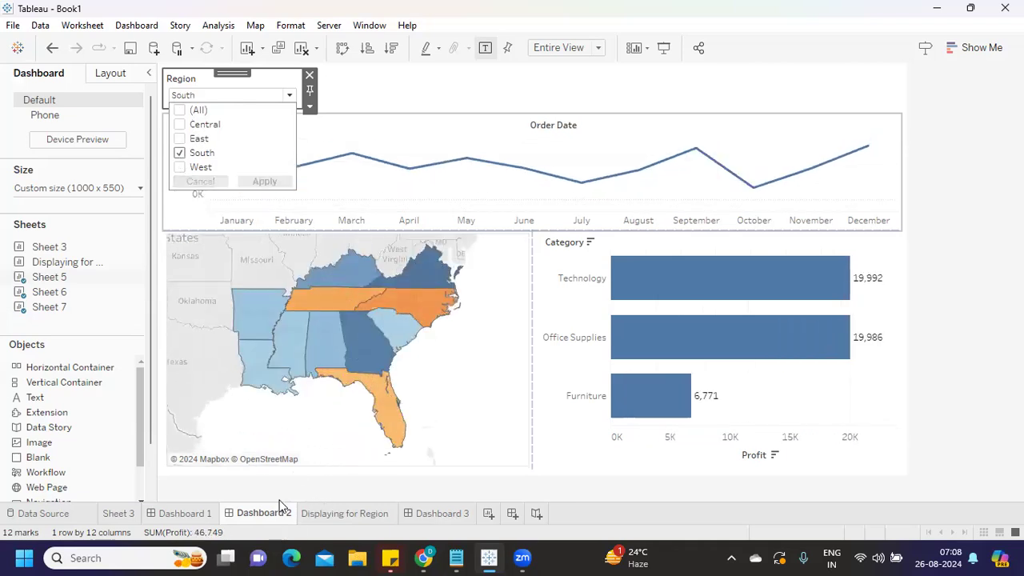
{"action": "left_click", "coordinate": [185, 512]}
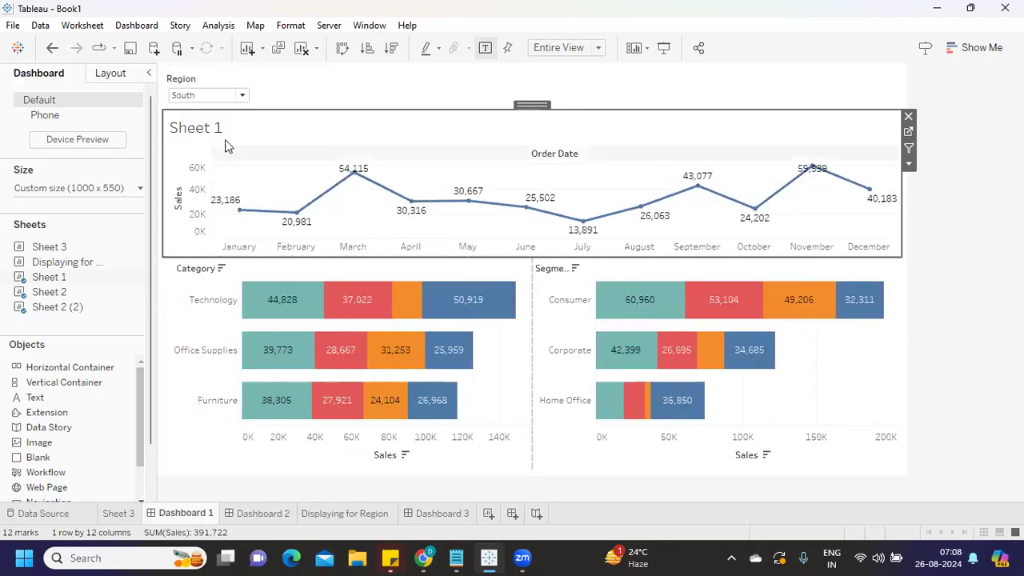
{"action": "left_click", "coordinate": [241, 94]}
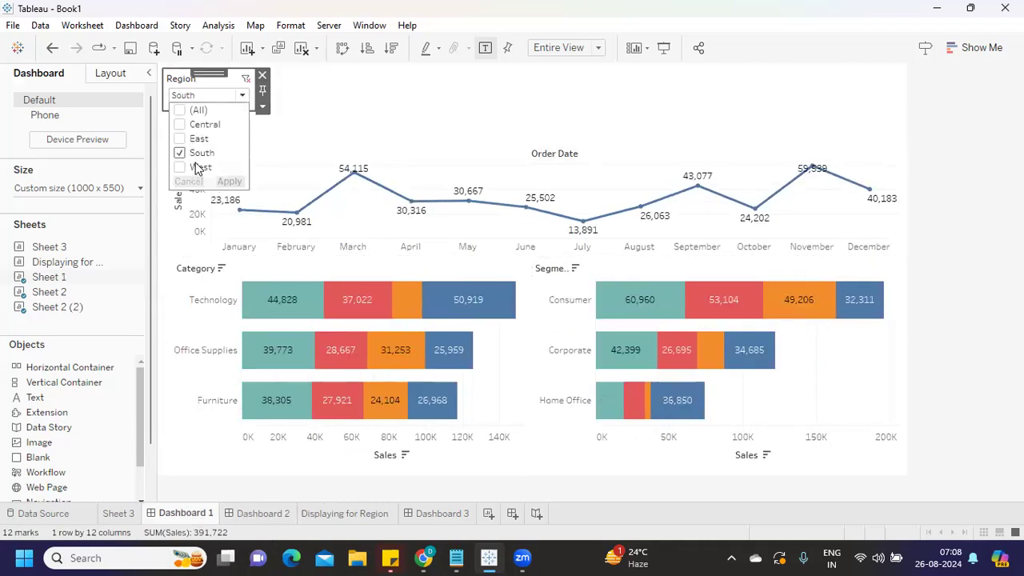
{"action": "left_click", "coordinate": [344, 110]}
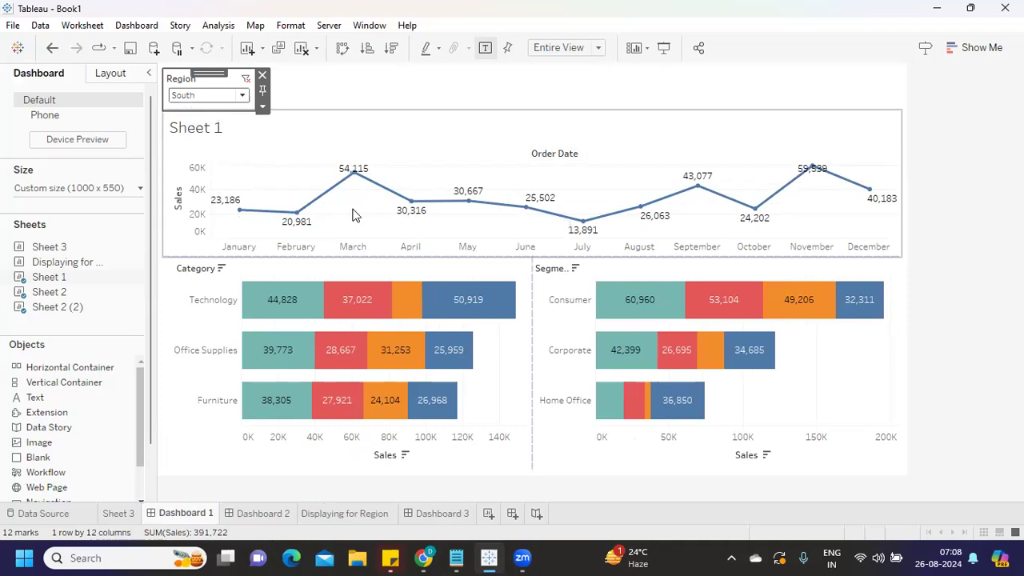